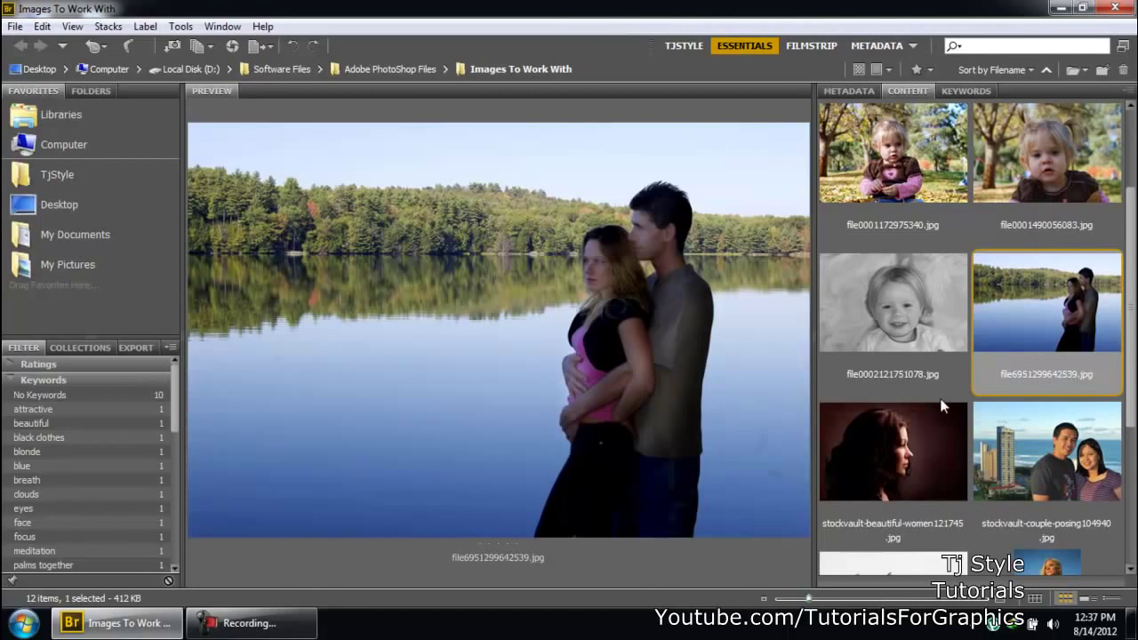
pyautogui.scroll(1, 943, 406)
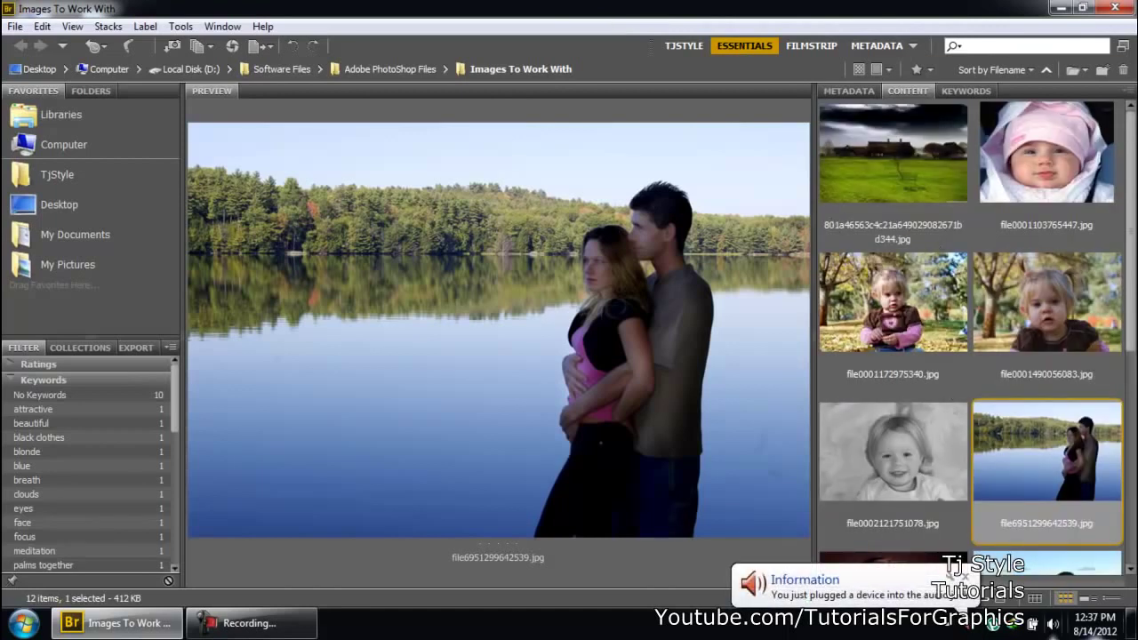
pyautogui.click(965, 576)
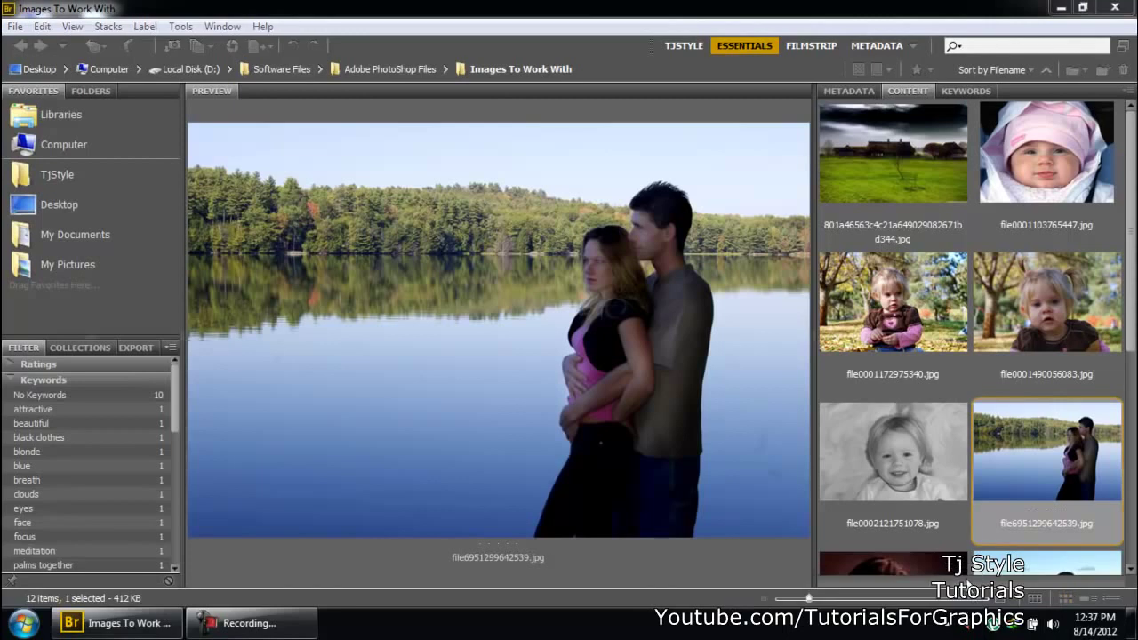
pyautogui.click(601, 40)
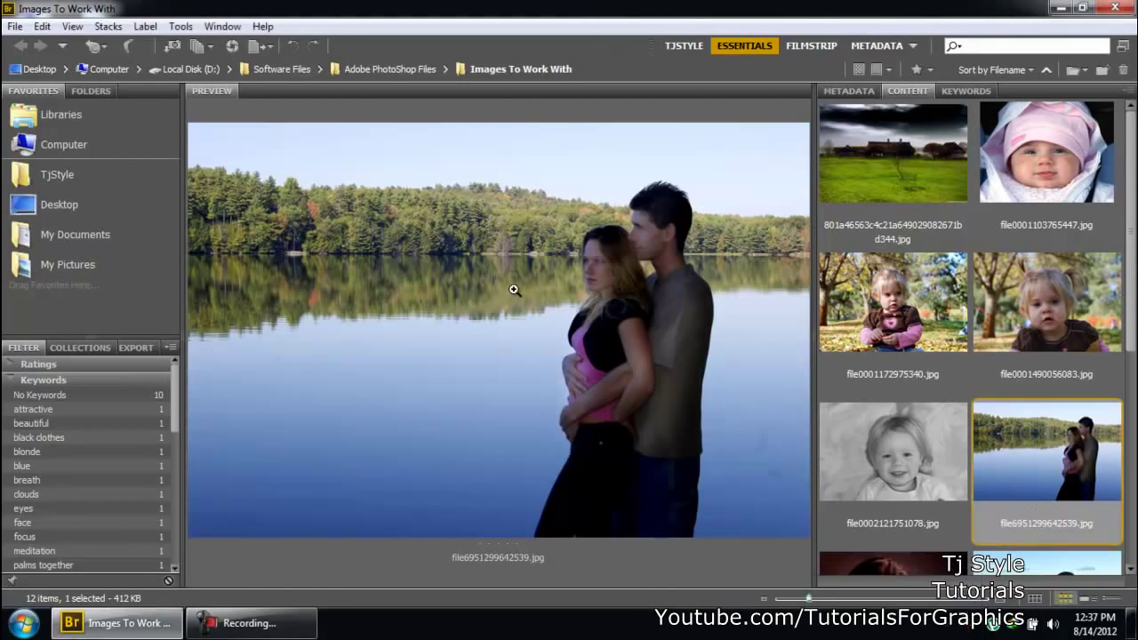
pyautogui.click(267, 627)
pyautogui.click(281, 630)
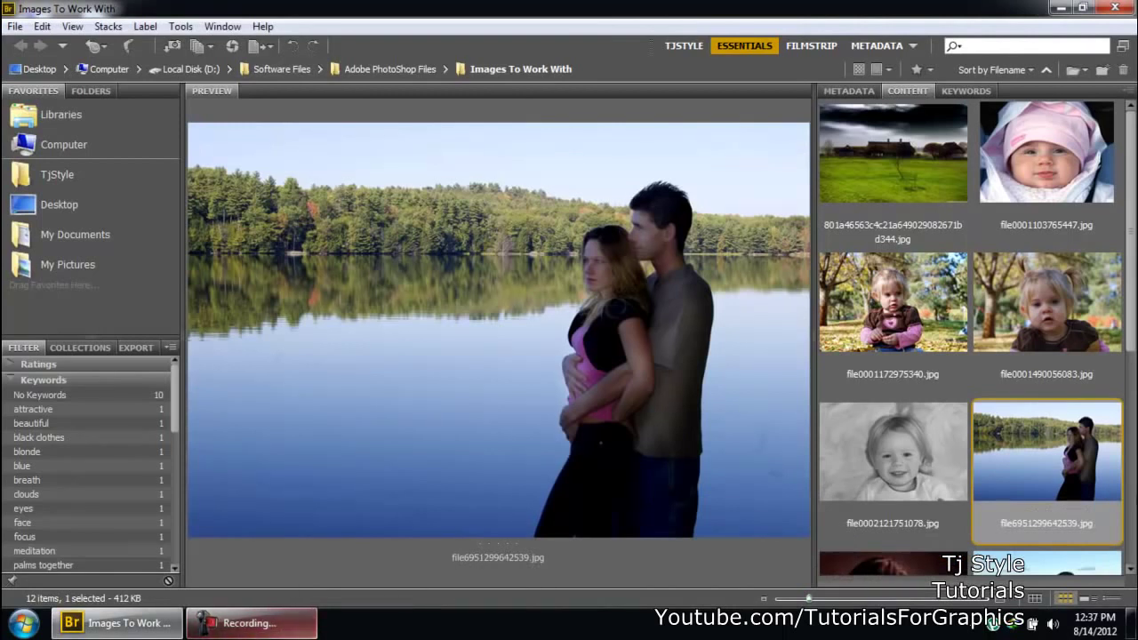
pyautogui.moveTo(1132, 303)
pyautogui.mouseDown()
pyautogui.moveTo(1130, 356)
pyautogui.moveTo(1122, 283)
pyautogui.mouseUp()
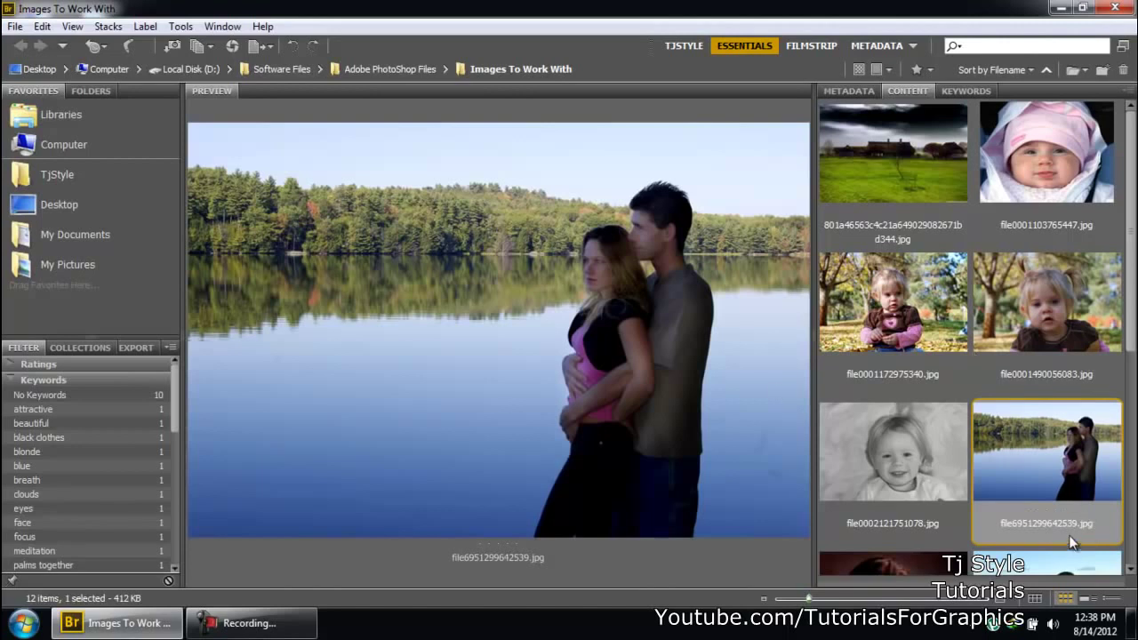
# Open file6951299642539.jpg in Camera Raw and draw a vertical graduated filter from just below the photo up to the middle of the lake.
pyautogui.click(231, 47)
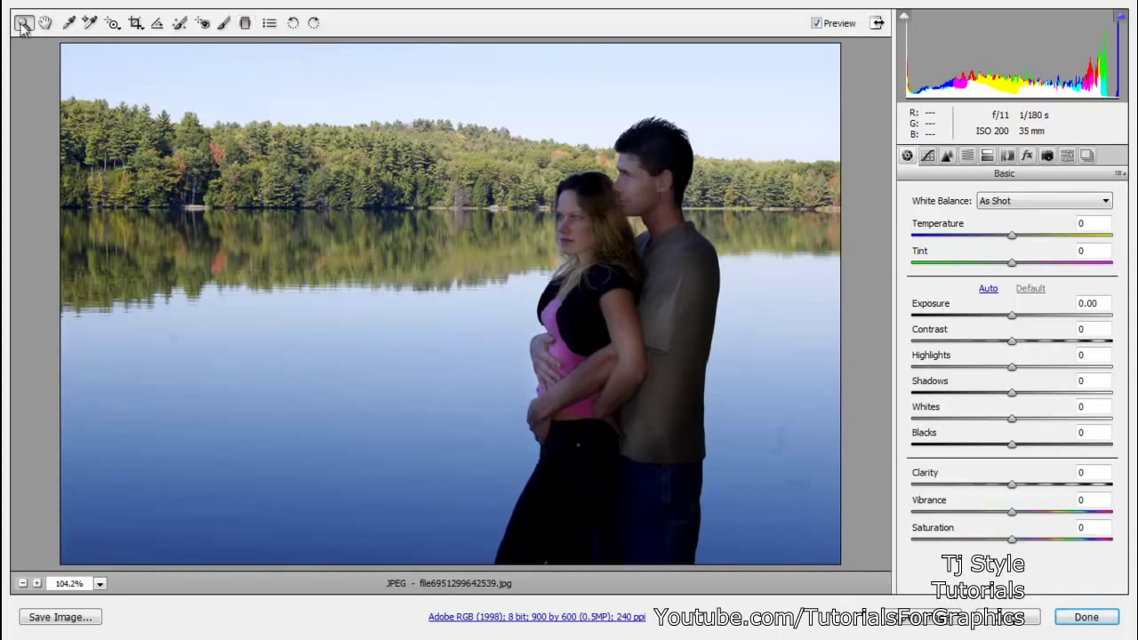
pyautogui.click(245, 24)
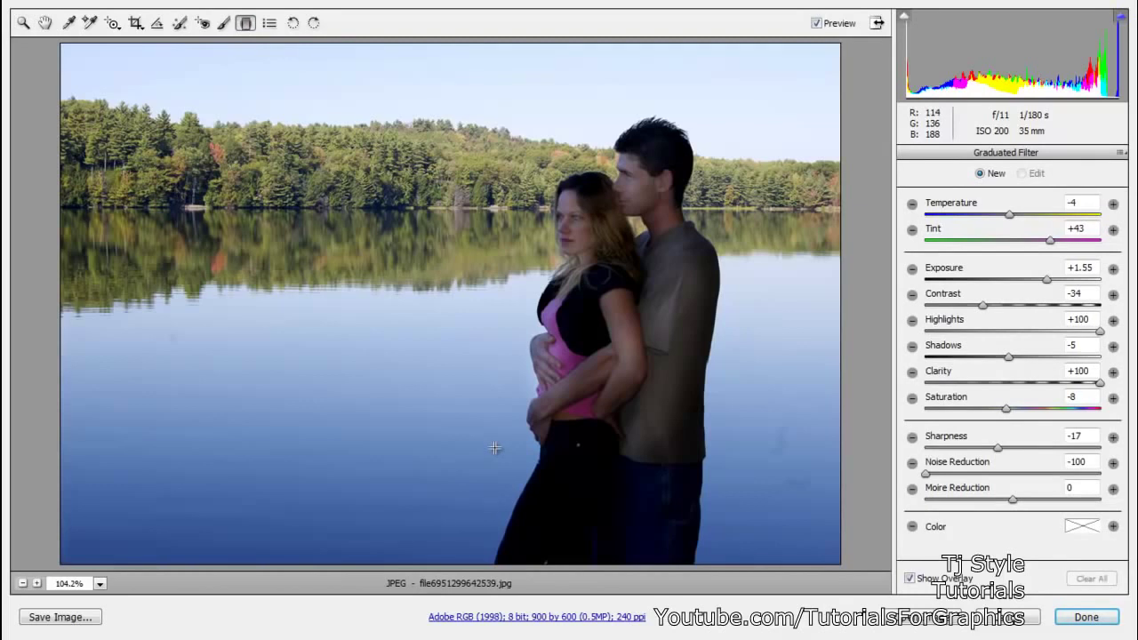
pyautogui.click(24, 584)
pyautogui.click(24, 584)
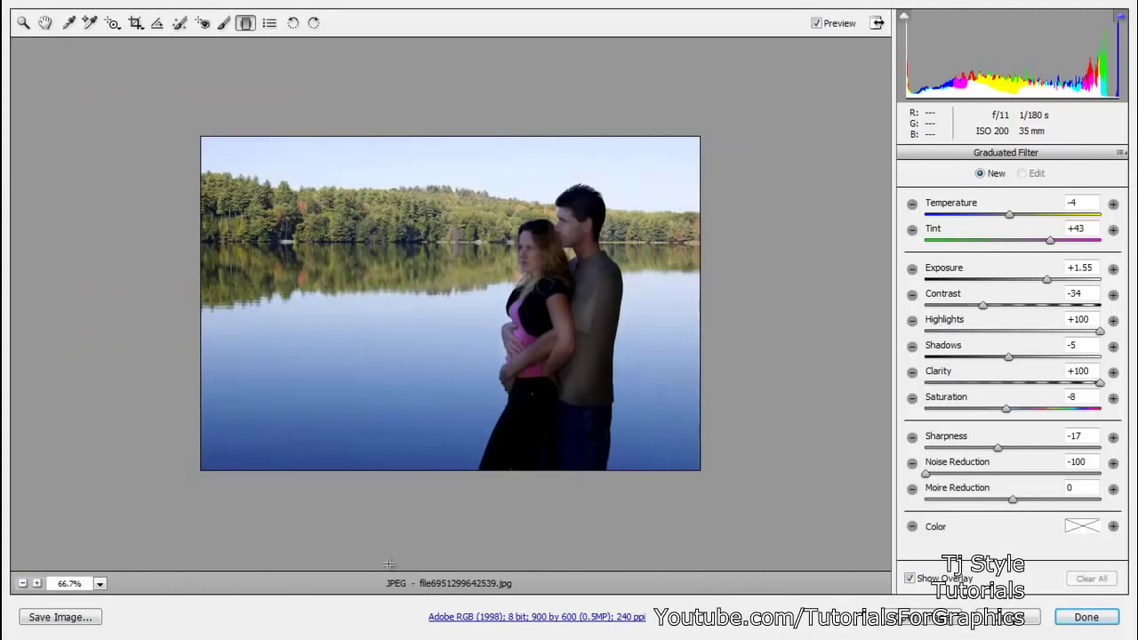
pyautogui.click(37, 584)
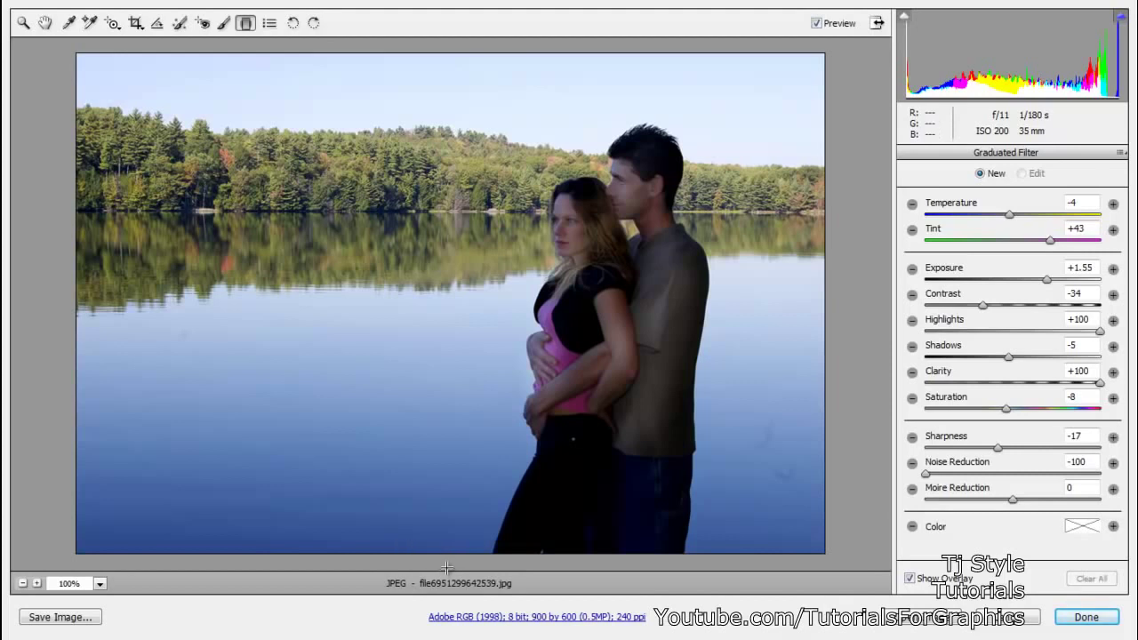
pyautogui.moveTo(446, 566); pyautogui.dragTo(447, 341)
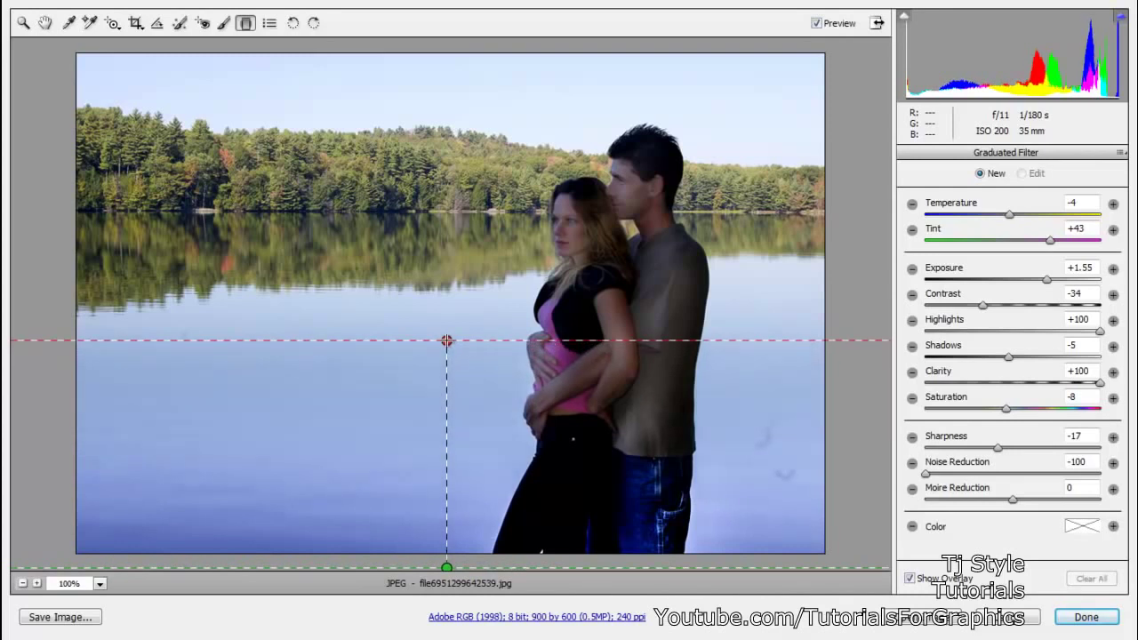
pyautogui.moveTo(446, 340); pyautogui.dragTo(463, 323)
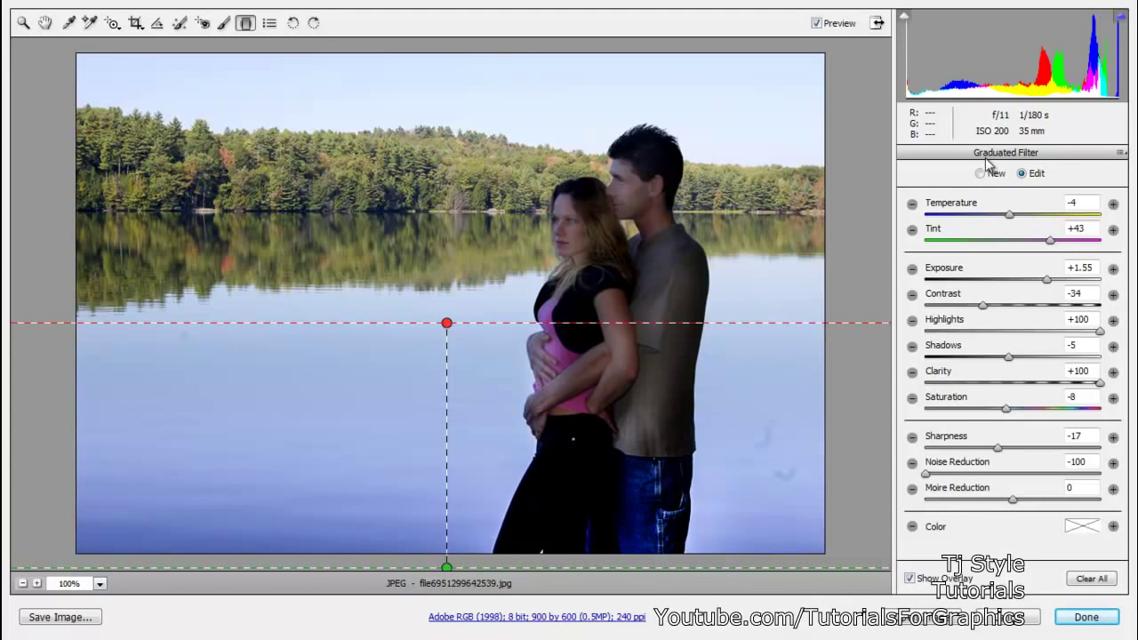
# Set the lake filter's Temperature, Tint and Highlights to +100, Exposure to +4.00 and Contrast to +25.
pyautogui.moveTo(1009, 216); pyautogui.dragTo(1119, 217)
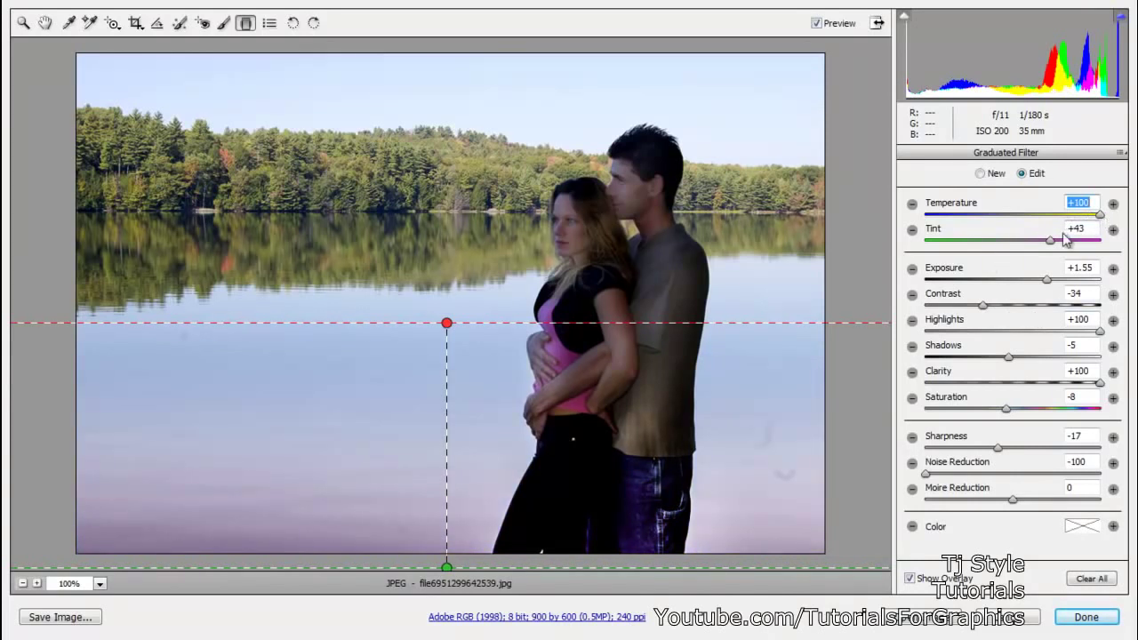
pyautogui.moveTo(1051, 240); pyautogui.dragTo(1127, 242)
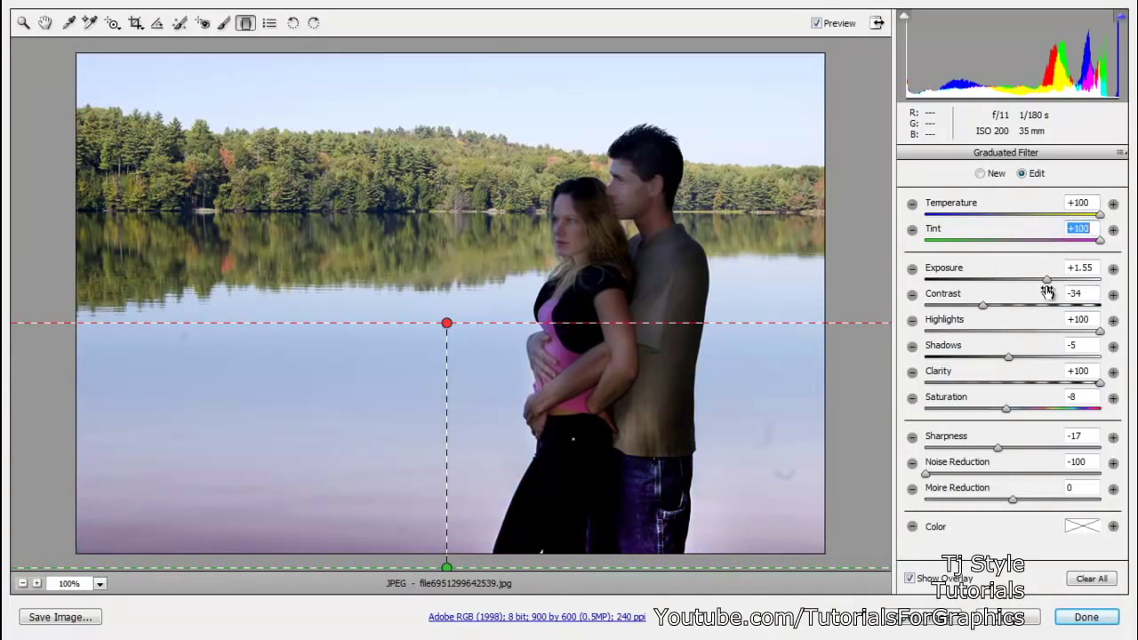
pyautogui.moveTo(1048, 282); pyautogui.dragTo(1128, 279)
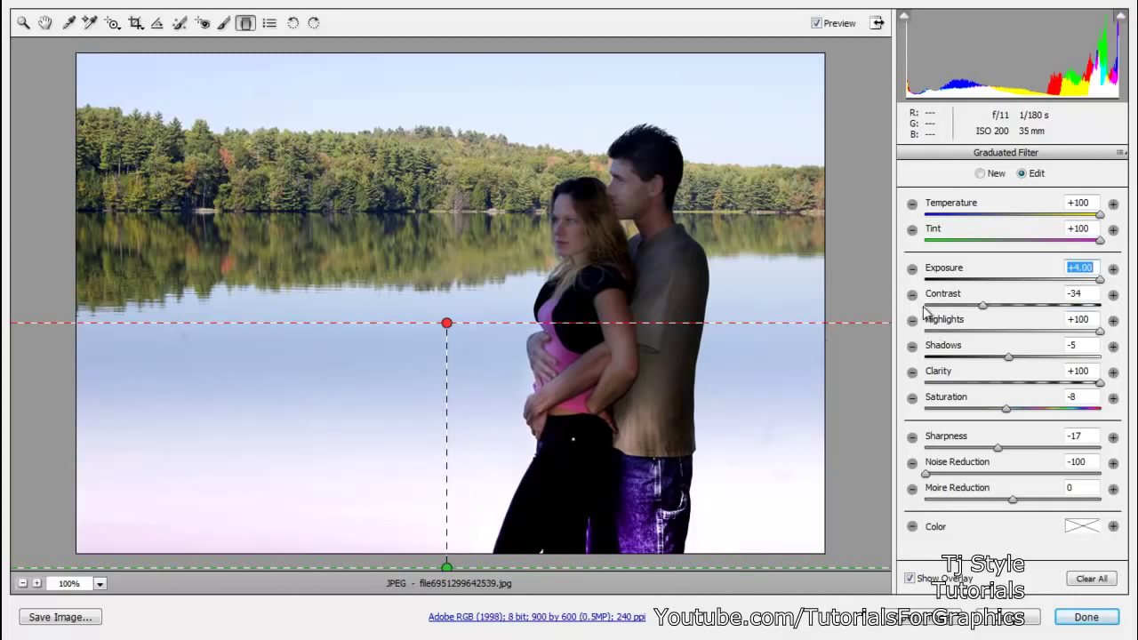
pyautogui.moveTo(982, 306); pyautogui.dragTo(1034, 307)
pyautogui.moveTo(1105, 333)
pyautogui.mouseDown()
pyautogui.moveTo(958, 343)
pyautogui.moveTo(1104, 338)
pyautogui.mouseUp()
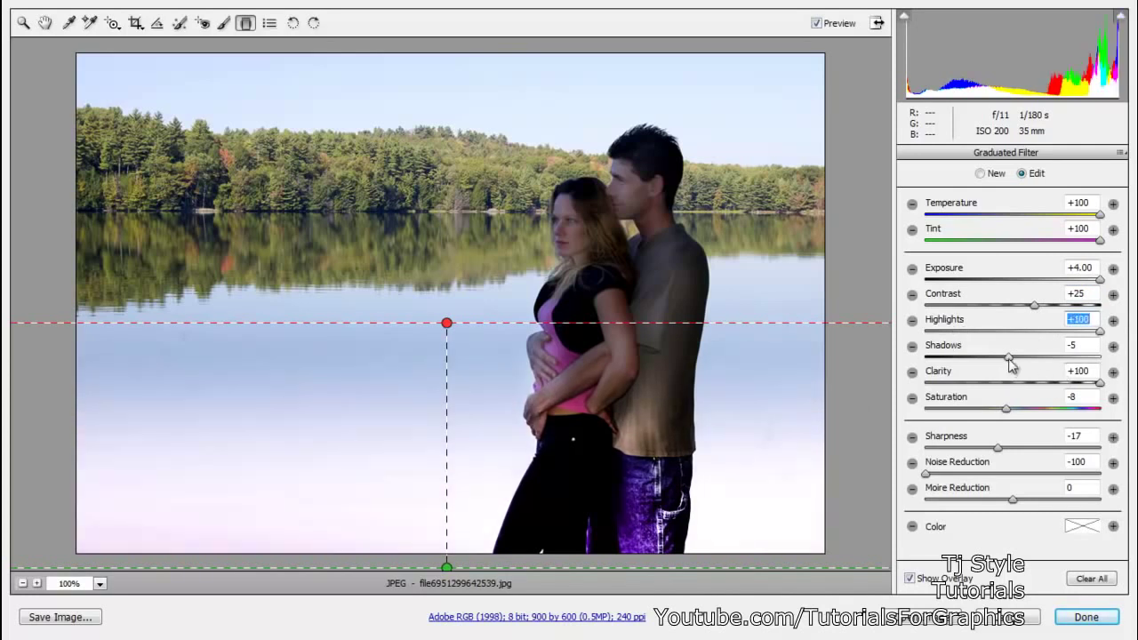
# Set the lake filter's Shadows and Saturation to +100.
pyautogui.press('Tab')
pyautogui.write('100')
pyautogui.press('Tab')
pyautogui.press('Tab')
pyautogui.write('100')
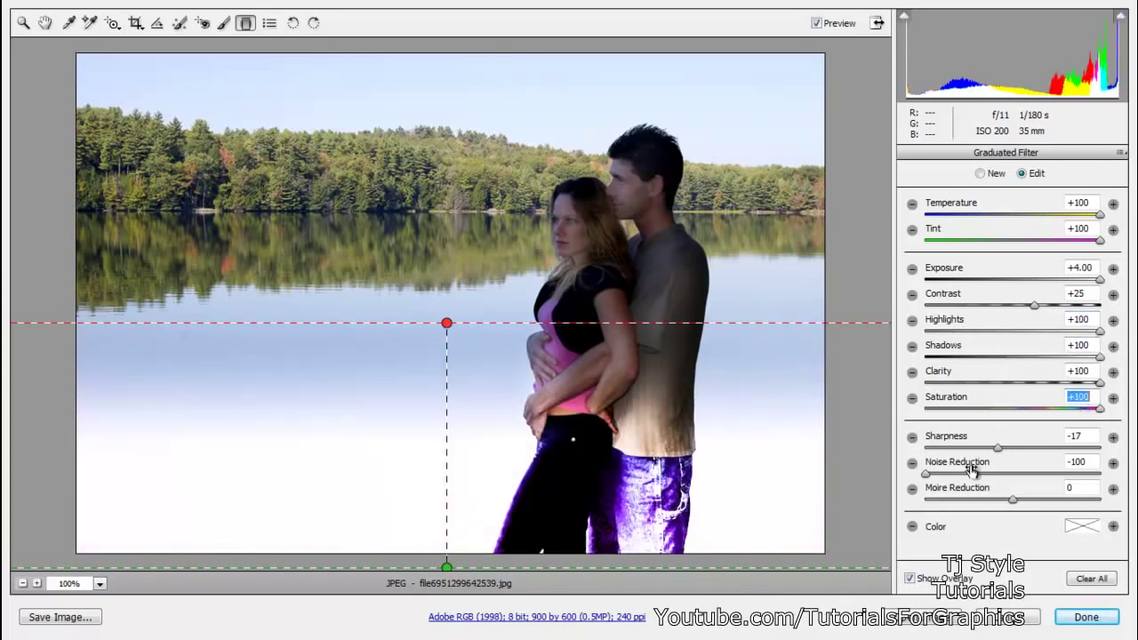
pyautogui.press('Return')
# Lower the lake filter's Clarity to +1 and reset its Temperature and Tint to 0.
pyautogui.moveTo(1099, 386); pyautogui.dragTo(1014, 384)
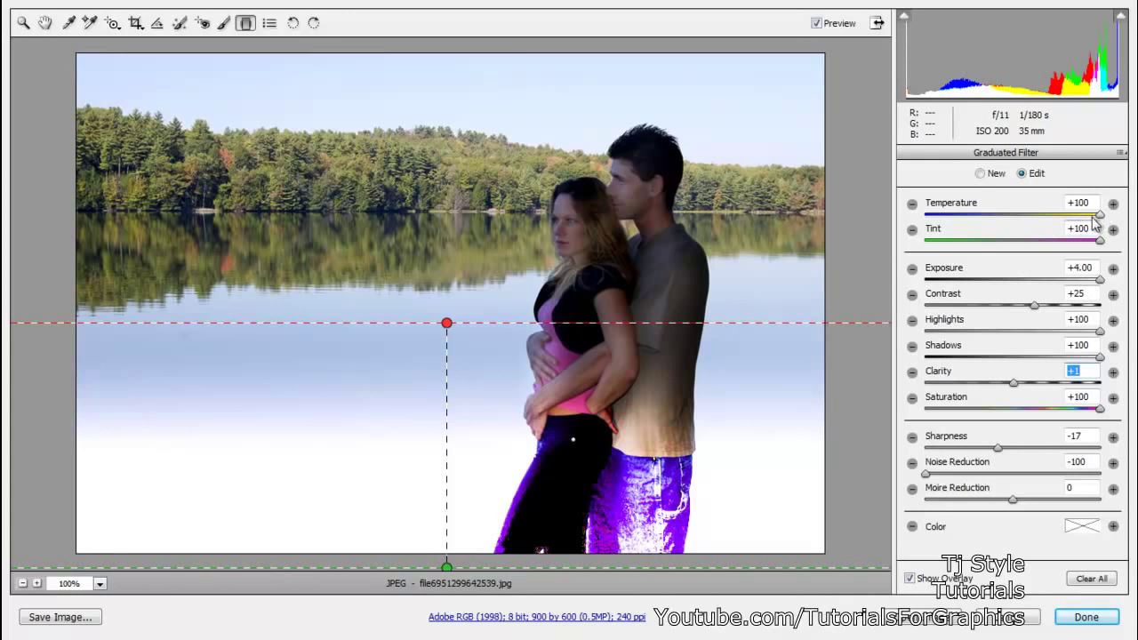
pyautogui.moveTo(1103, 218); pyautogui.dragTo(1016, 221)
pyautogui.doubleClick(1099, 240)
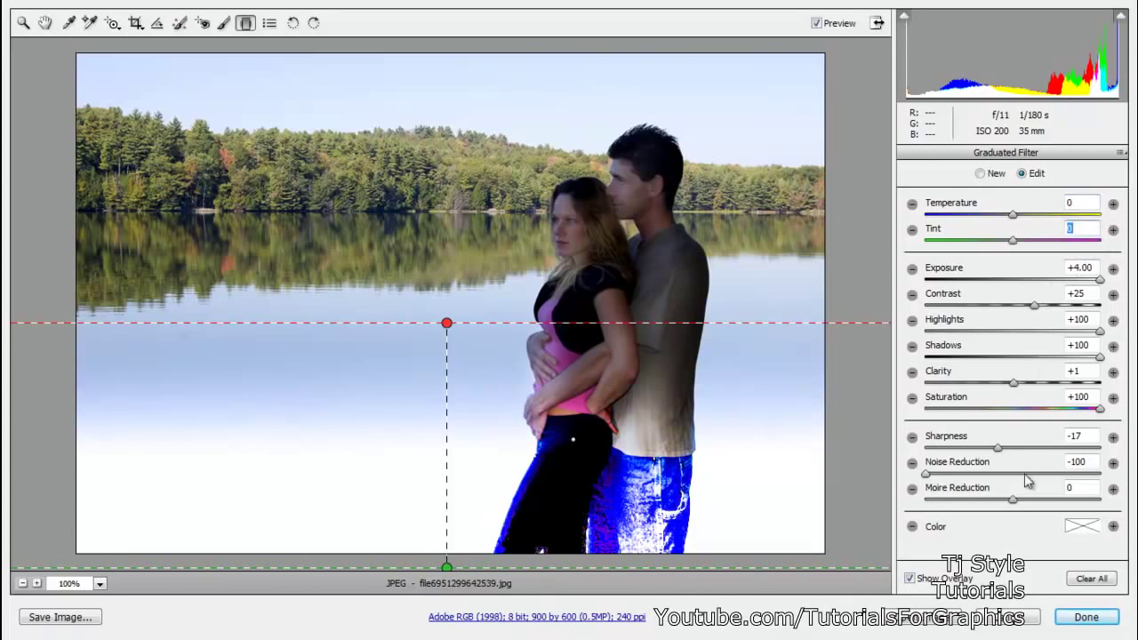
pyautogui.click(1019, 504)
pyautogui.press('super')
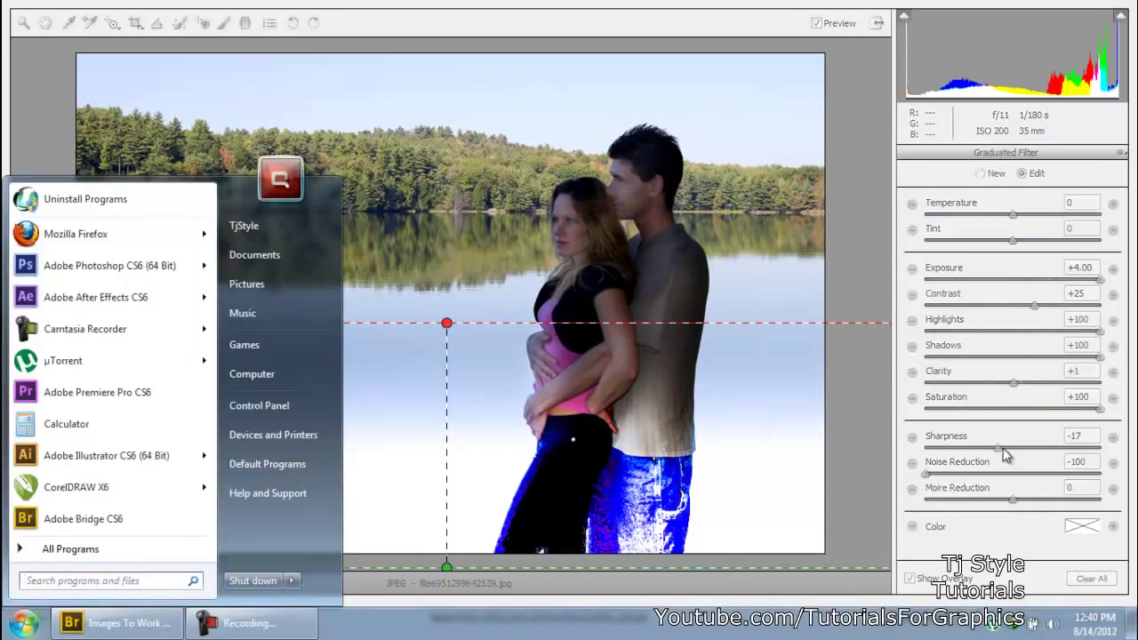
pyautogui.press('super')
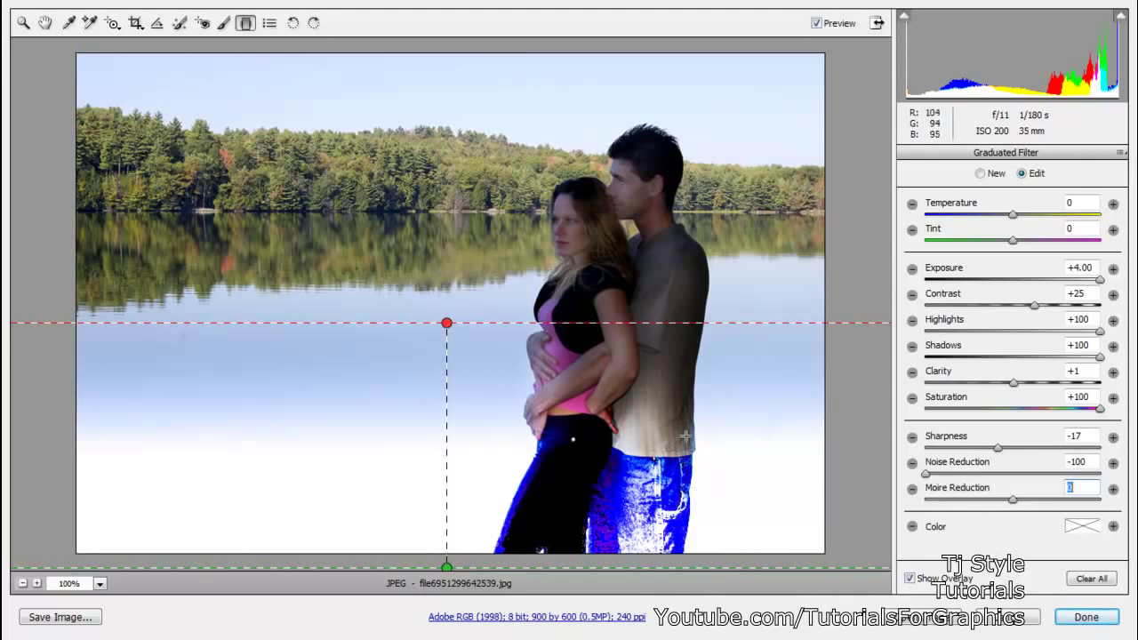
# Reset the lake filter's Clarity, Shadows, Highlights, Contrast, Exposure, Saturation, Sharpness and Noise Reduction to 0.
pyautogui.doubleClick(1015, 383)
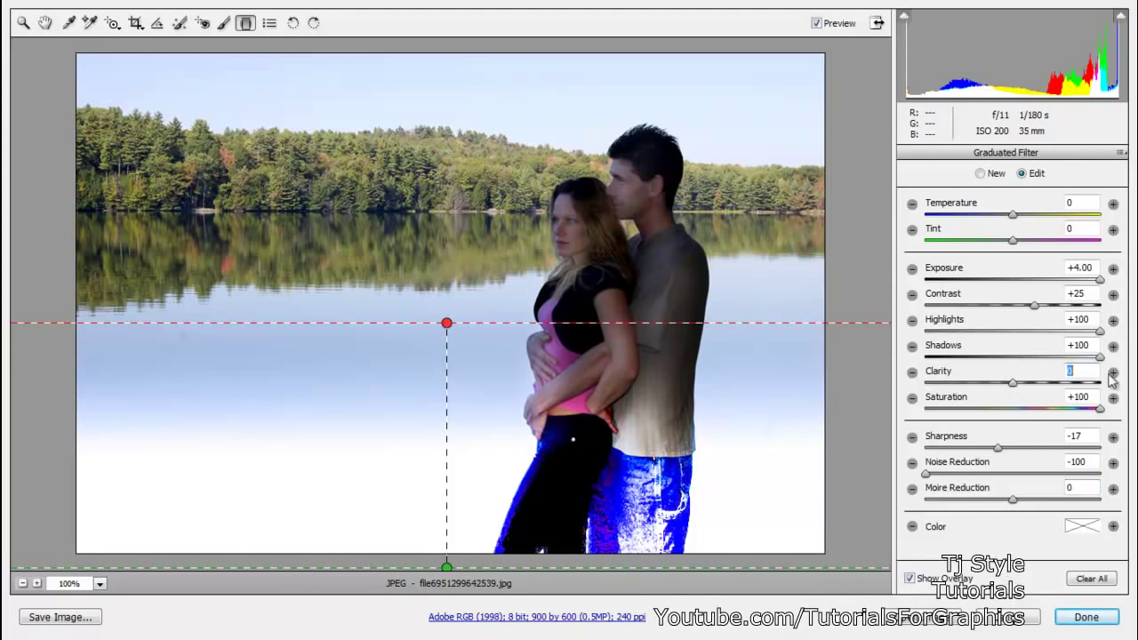
pyautogui.click(1102, 359)
pyautogui.doubleClick(1100, 356)
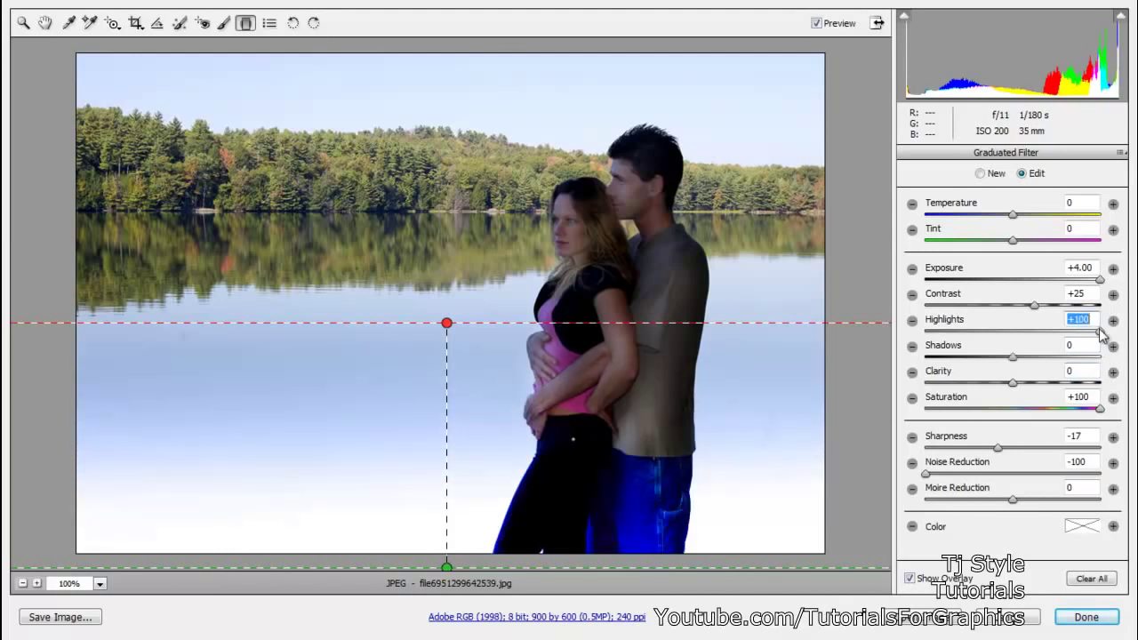
pyautogui.doubleClick(1100, 331)
pyautogui.click(1035, 305)
pyautogui.doubleClick(1036, 307)
pyautogui.doubleClick(1100, 280)
pyautogui.doubleClick(1100, 409)
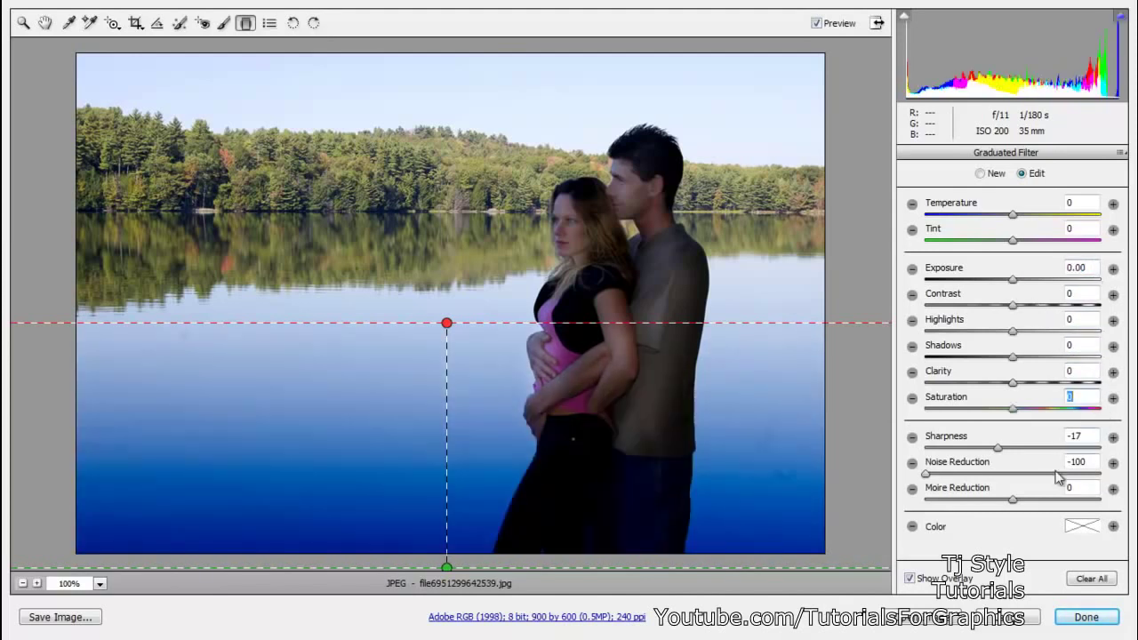
pyautogui.doubleClick(998, 449)
pyautogui.doubleClick(925, 473)
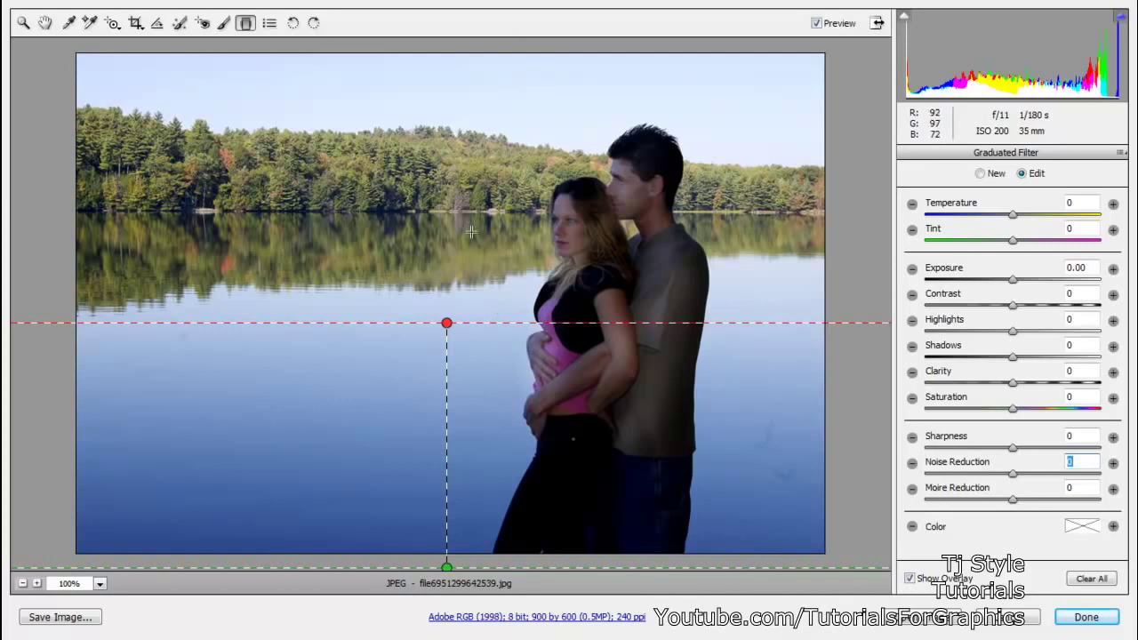
# Set the lake filter's Exposure to +2.10 and check the effect with the filter overlay briefly hidden.
pyautogui.moveTo(1014, 281); pyautogui.dragTo(1059, 282)
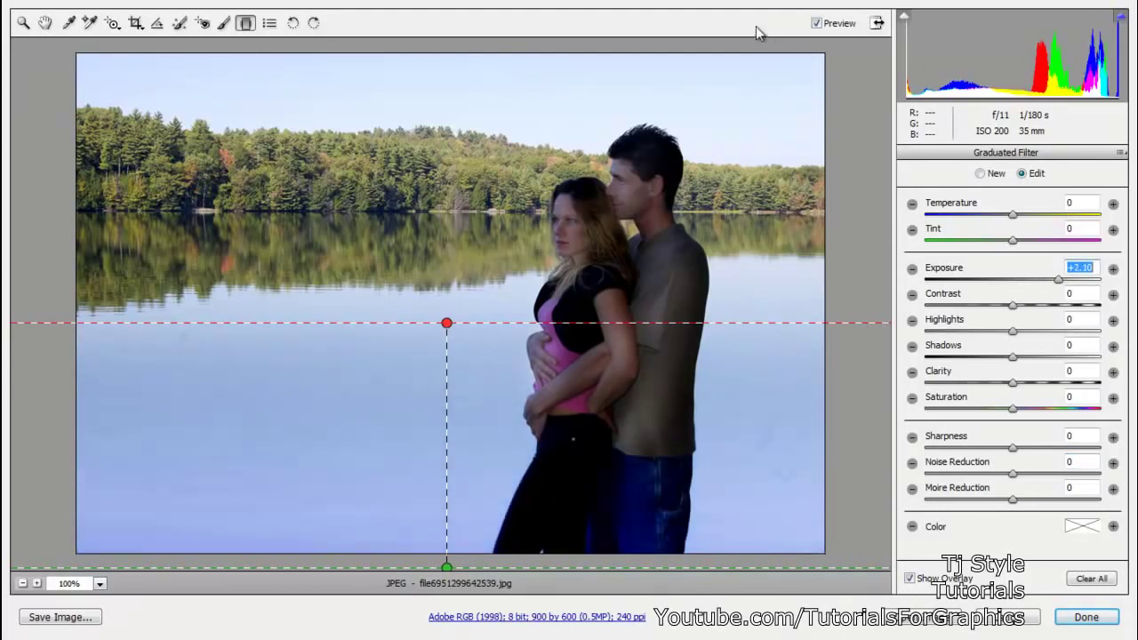
pyautogui.click(912, 579)
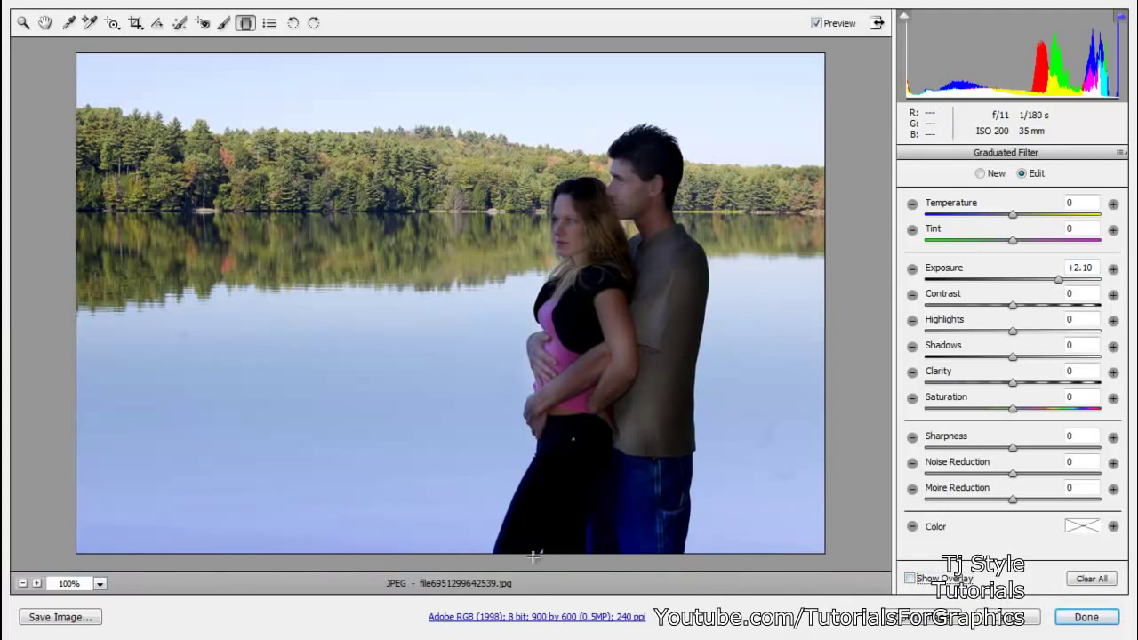
pyautogui.click(909, 579)
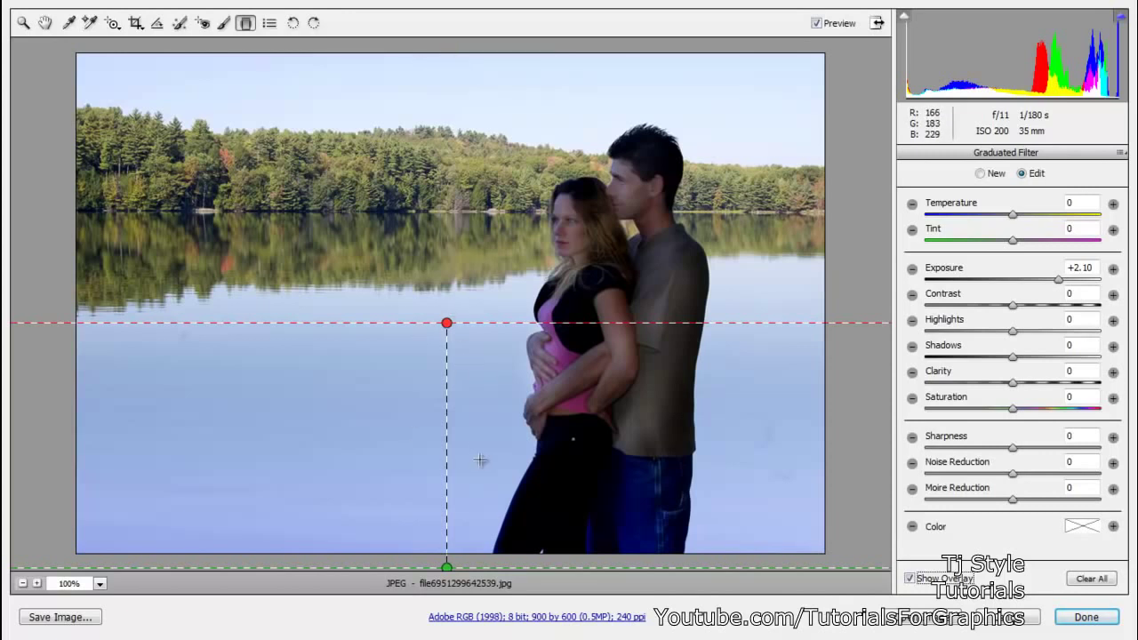
# Add a second graduated filter from the photo's upper edge to the treetops, and set the lake filter's Contrast to +27 and Highlights to +21.
pyautogui.moveTo(460, 55); pyautogui.dragTo(461, 142)
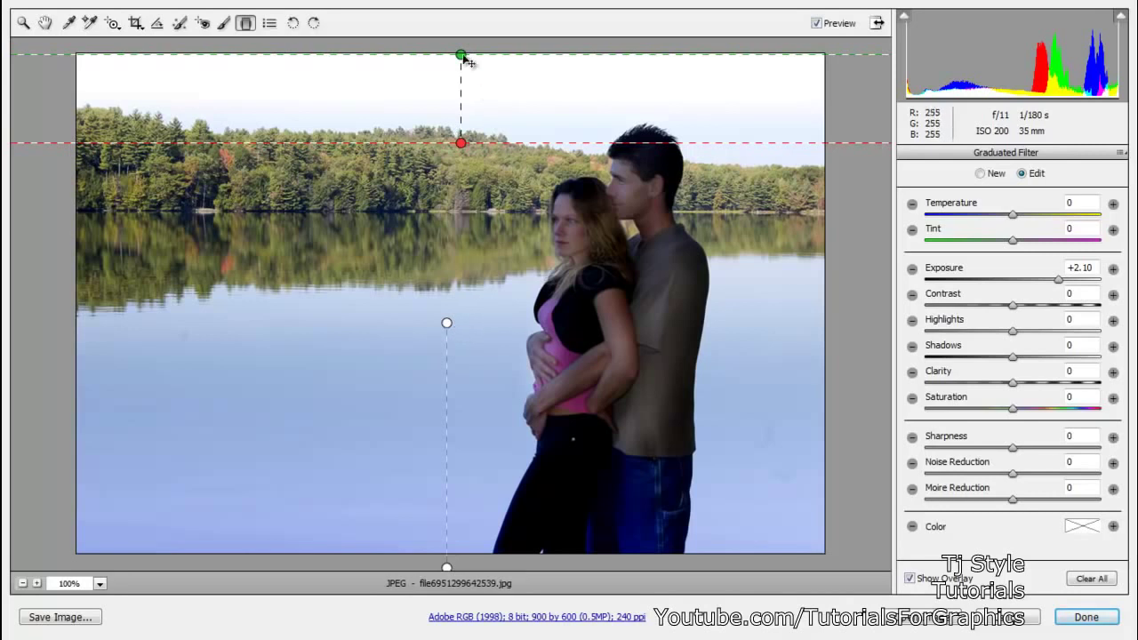
pyautogui.click(447, 323)
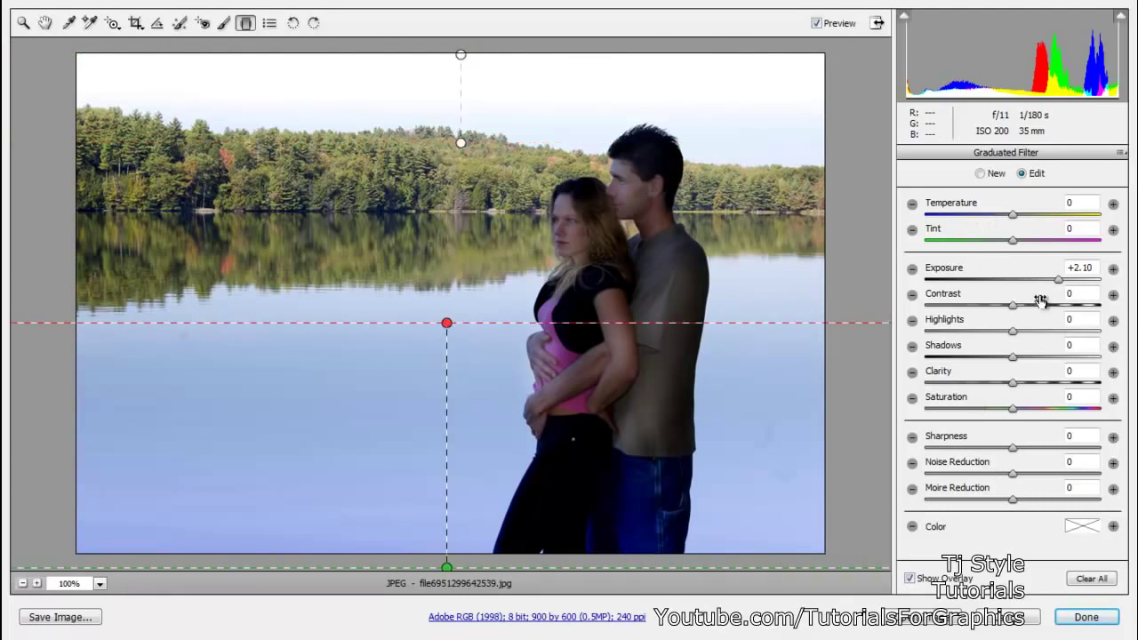
pyautogui.moveTo(1016, 307); pyautogui.dragTo(1032, 334)
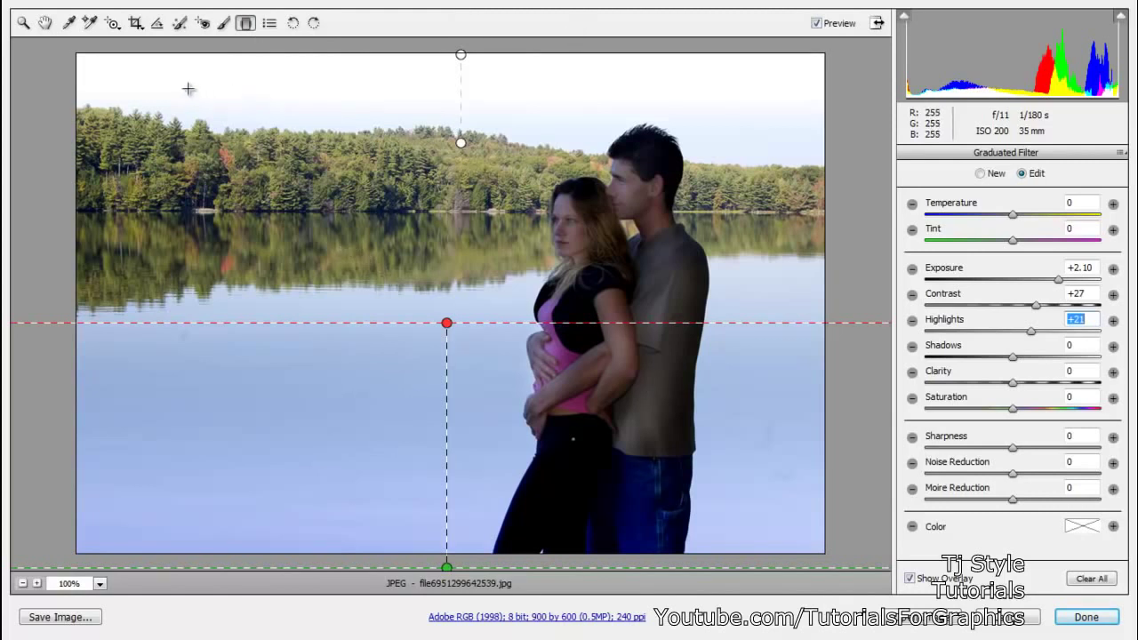
# Try a diagonal graduated filter across the sky, delete it, try a horizontal one from the photo's left edge, and reselect the lake filter.
pyautogui.moveTo(252, 44)
pyautogui.mouseDown()
pyautogui.moveTo(253, 156)
pyautogui.moveTo(409, 292)
pyautogui.moveTo(687, 355)
pyautogui.moveTo(675, 293)
pyautogui.moveTo(514, 154)
pyautogui.moveTo(525, 154)
pyautogui.mouseUp()
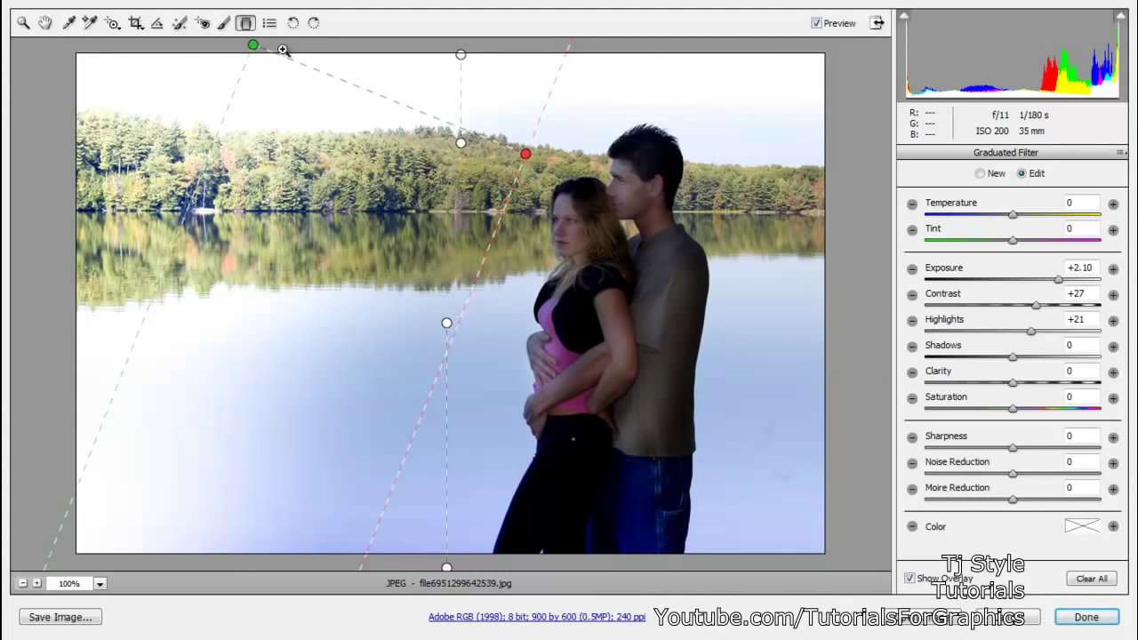
pyautogui.press('Delete')
pyautogui.moveTo(76, 271); pyautogui.dragTo(1134, 278)
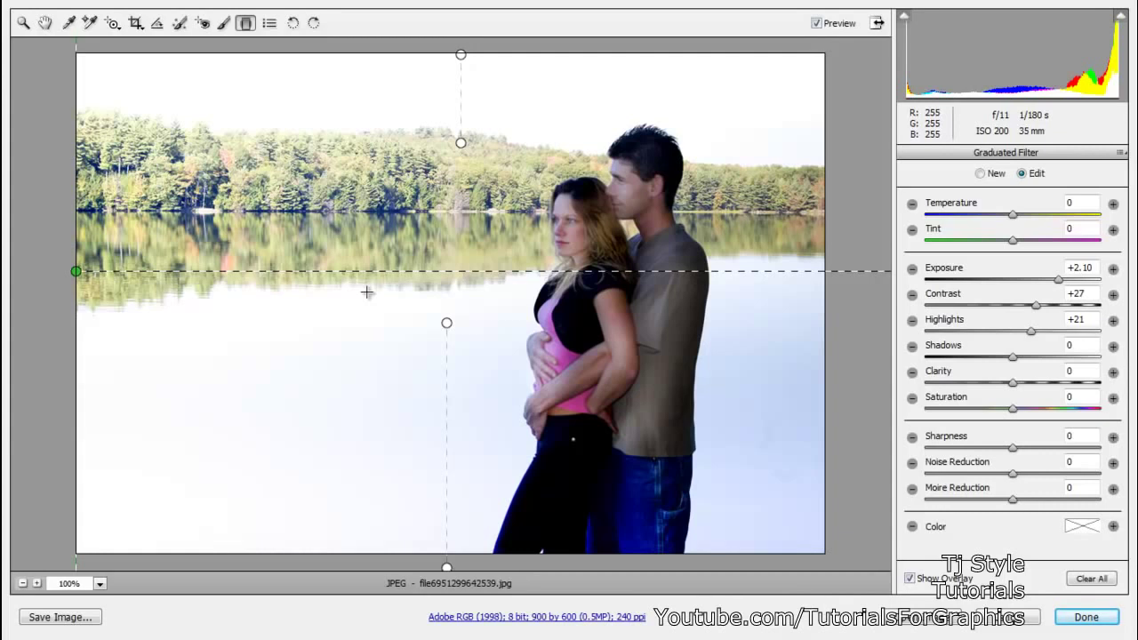
pyautogui.click(447, 323)
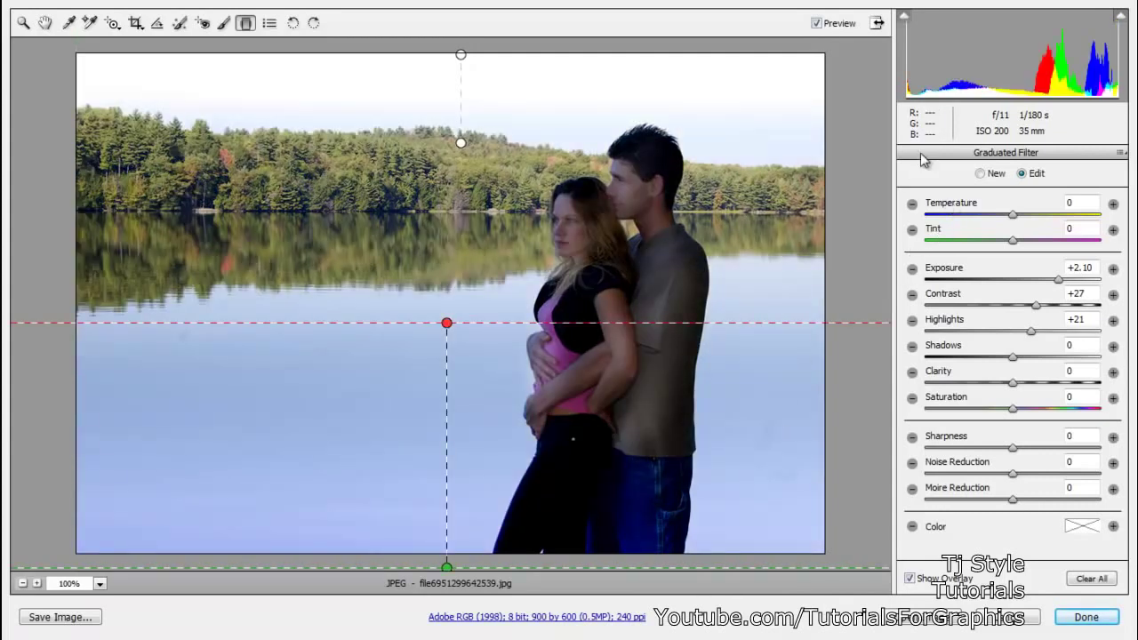
# Leave the Graduated Filter and set the whole photo's Exposure to +0.60 and Temperature to +15 in the Basic adjustments.
pyautogui.click(24, 22)
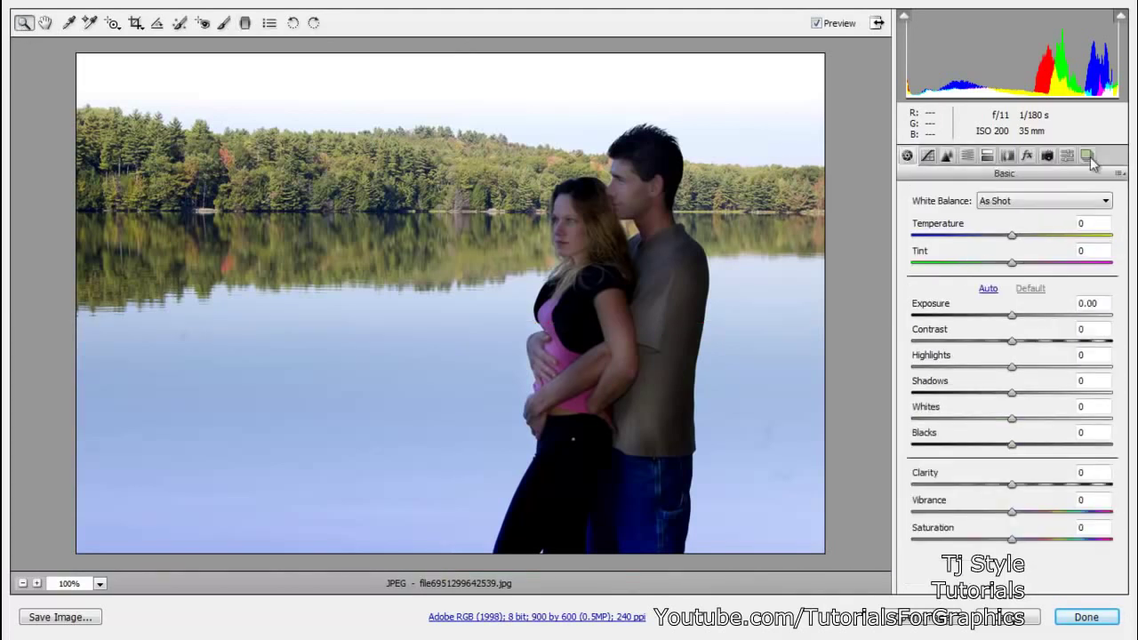
pyautogui.moveTo(1013, 316)
pyautogui.mouseDown()
pyautogui.moveTo(1076, 325)
pyautogui.moveTo(1025, 327)
pyautogui.mouseUp()
pyautogui.moveTo(1012, 236)
pyautogui.mouseDown()
pyautogui.moveTo(999, 242)
pyautogui.moveTo(1028, 241)
pyautogui.mouseUp()
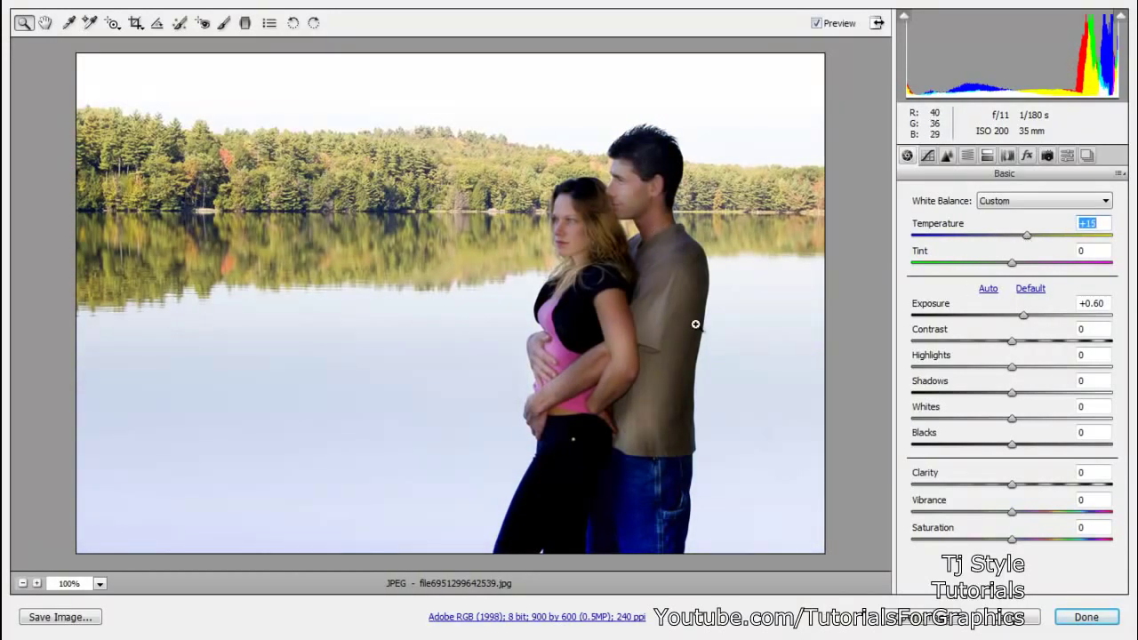
# Return to the Graduated Filter and compare the photo with and without its filter adjustments by toggling the preview repeatedly.
pyautogui.click(244, 24)
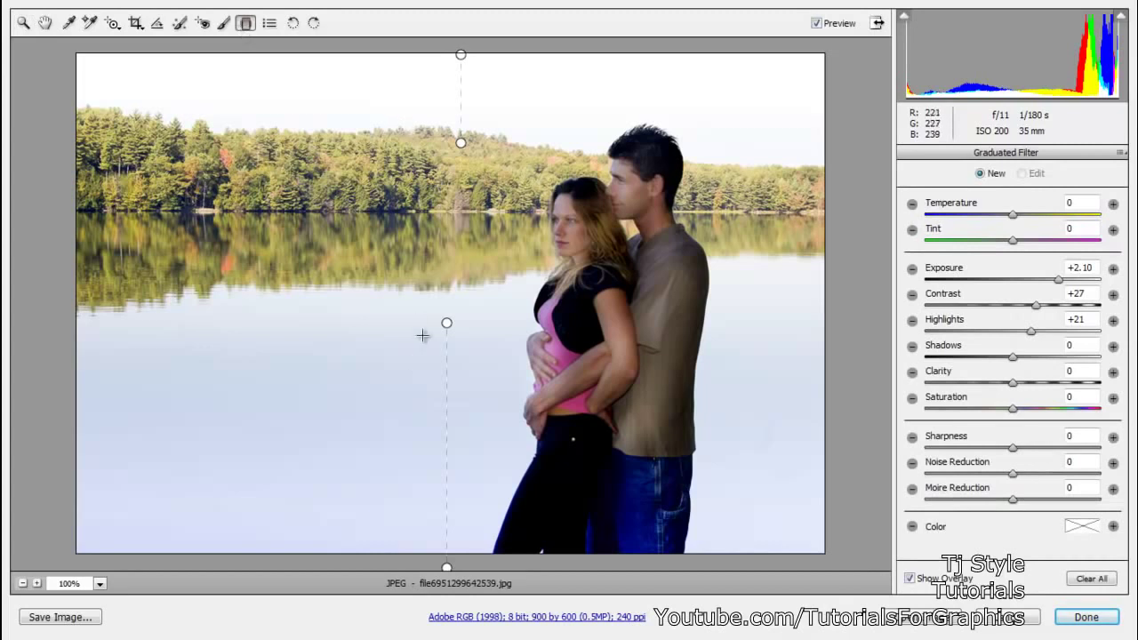
pyautogui.click(816, 24)
pyautogui.click(817, 24)
pyautogui.click(816, 24)
pyautogui.click(816, 24)
pyautogui.click(816, 24)
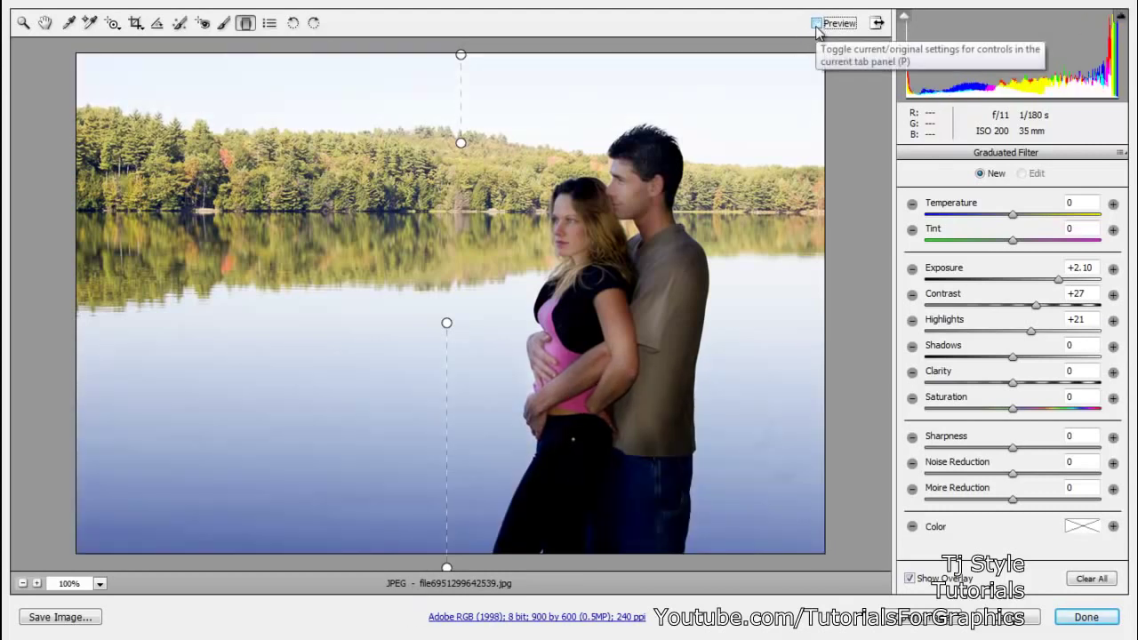
pyautogui.click(816, 24)
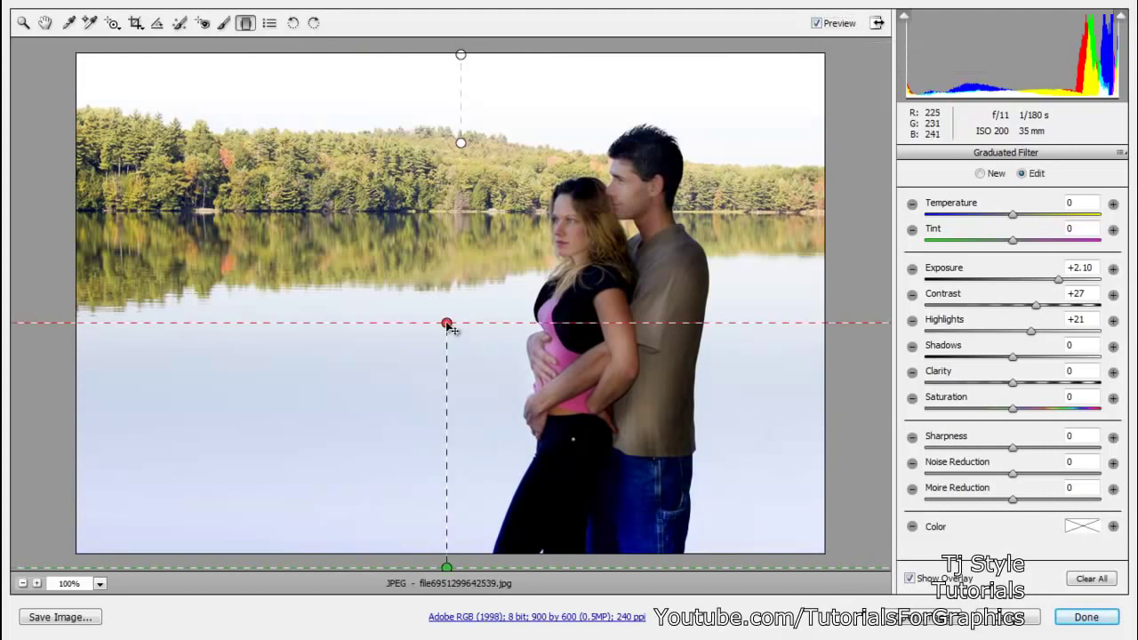
# Reset the whole photo's Temperature, Tint and Exposure to 0 in the Basic adjustments and leave full-screen mode.
pyautogui.click(23, 22)
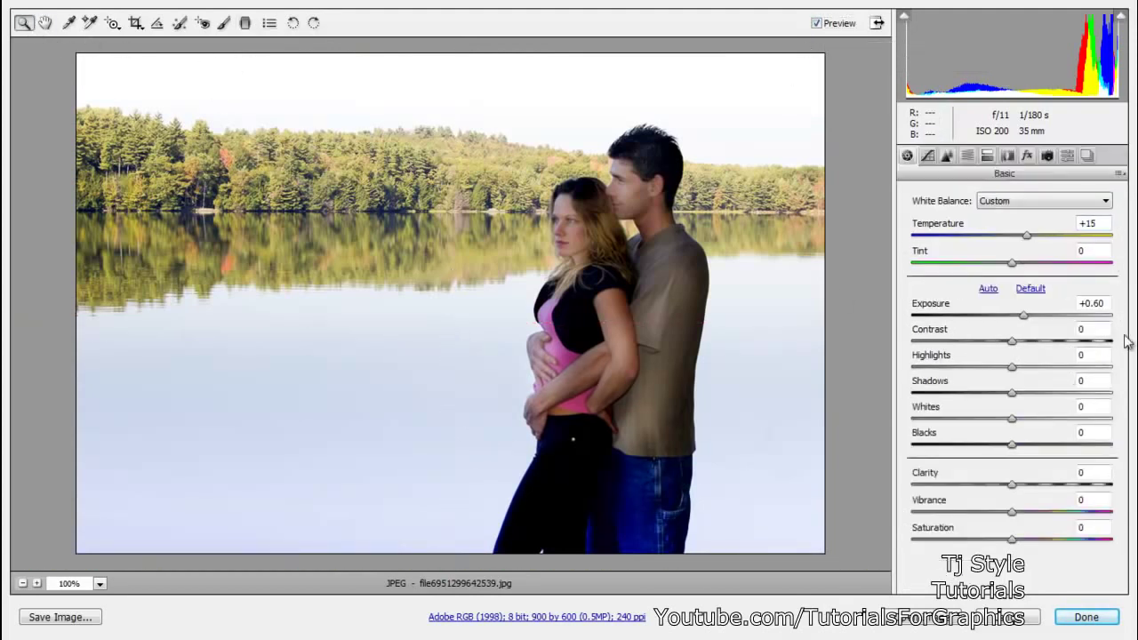
pyautogui.doubleClick(1026, 235)
pyautogui.doubleClick(1012, 264)
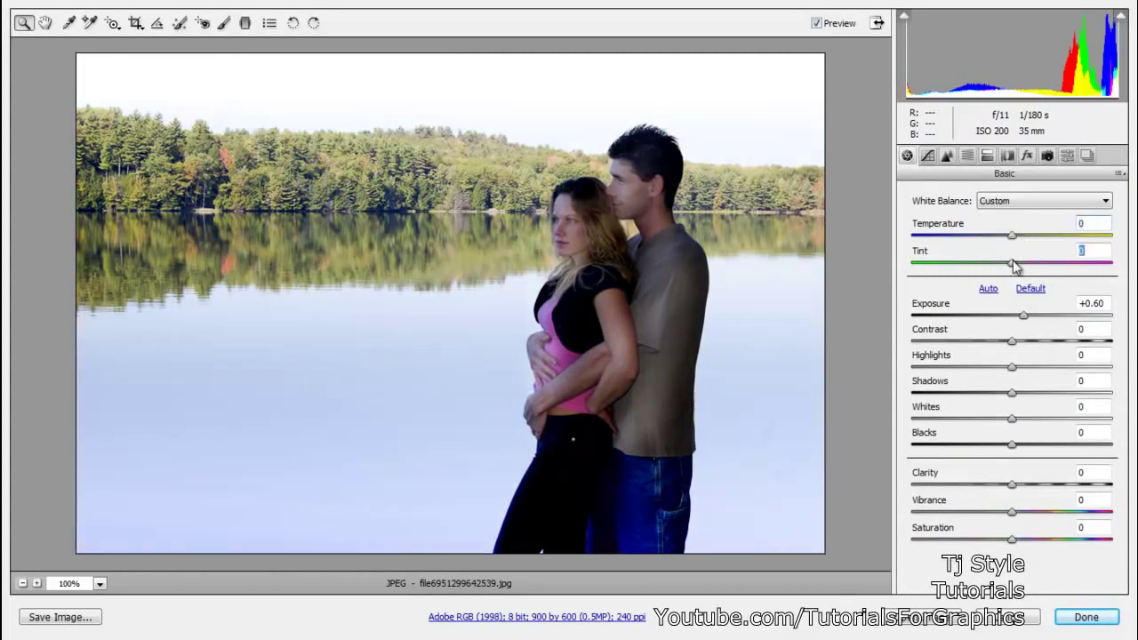
pyautogui.doubleClick(1025, 317)
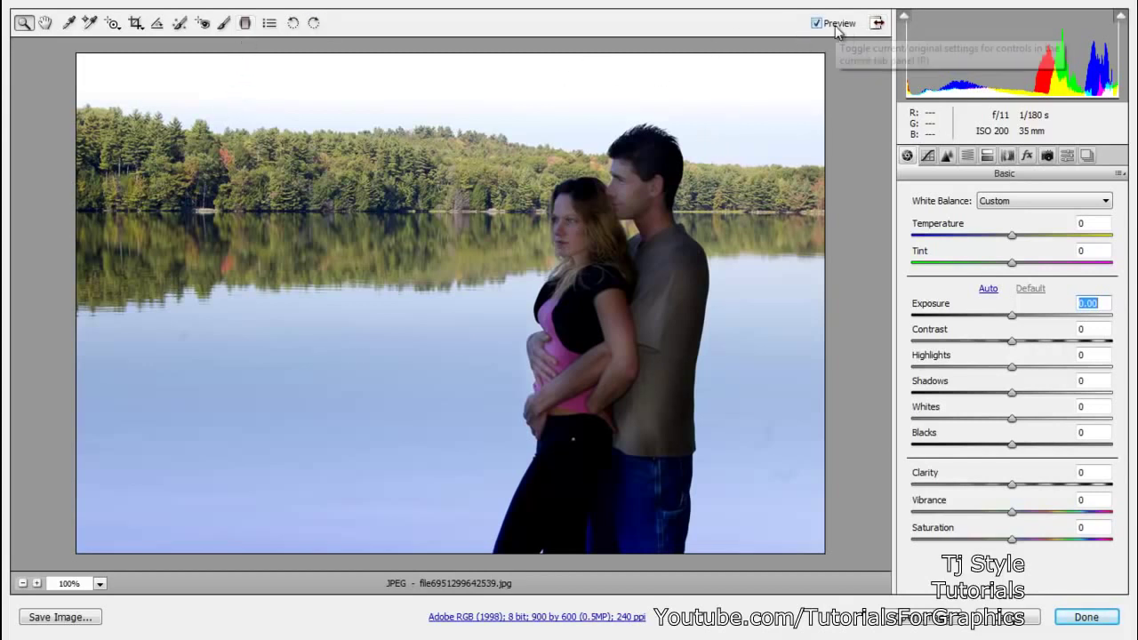
pyautogui.click(877, 23)
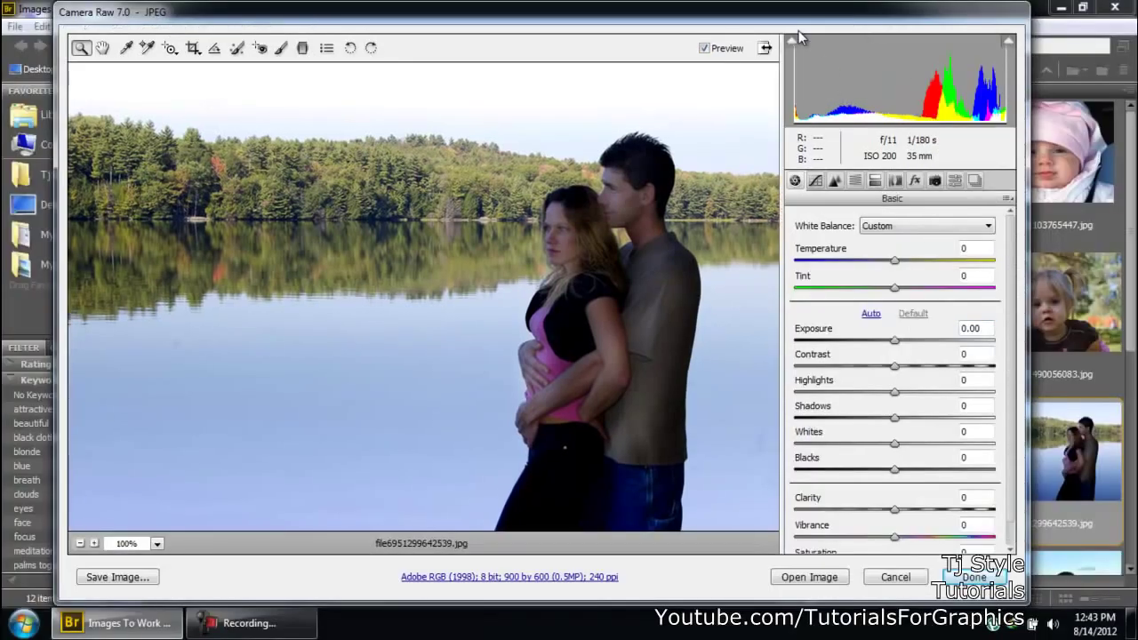
pyautogui.click(260, 632)
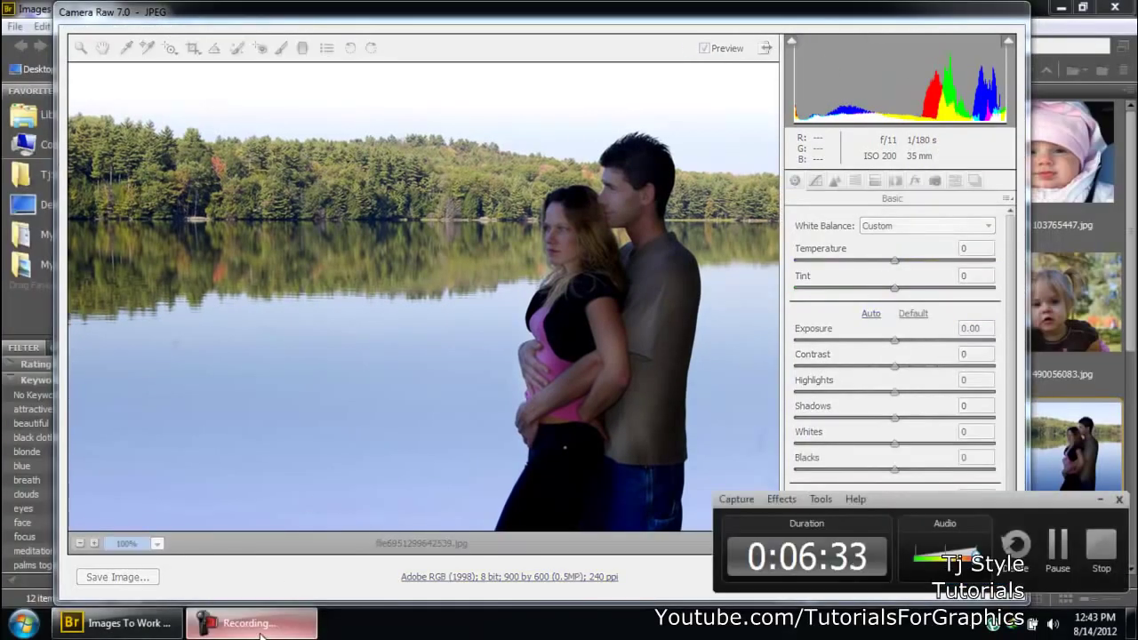